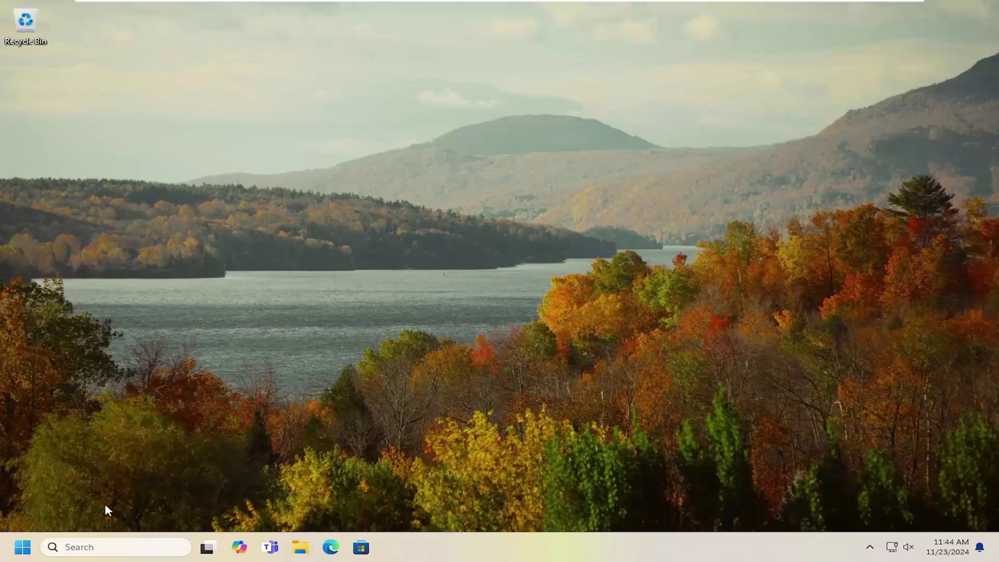
Find regedit in Windows Search and run Registry Editor as administrator, approving the UAC prompt
click(16, 549)
text(regedit)
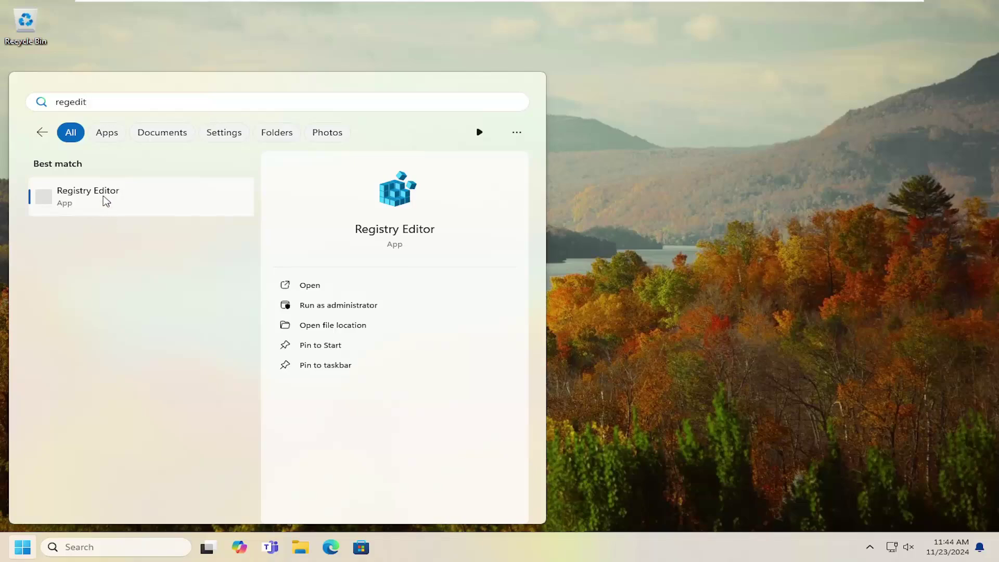
right_click(106, 201)
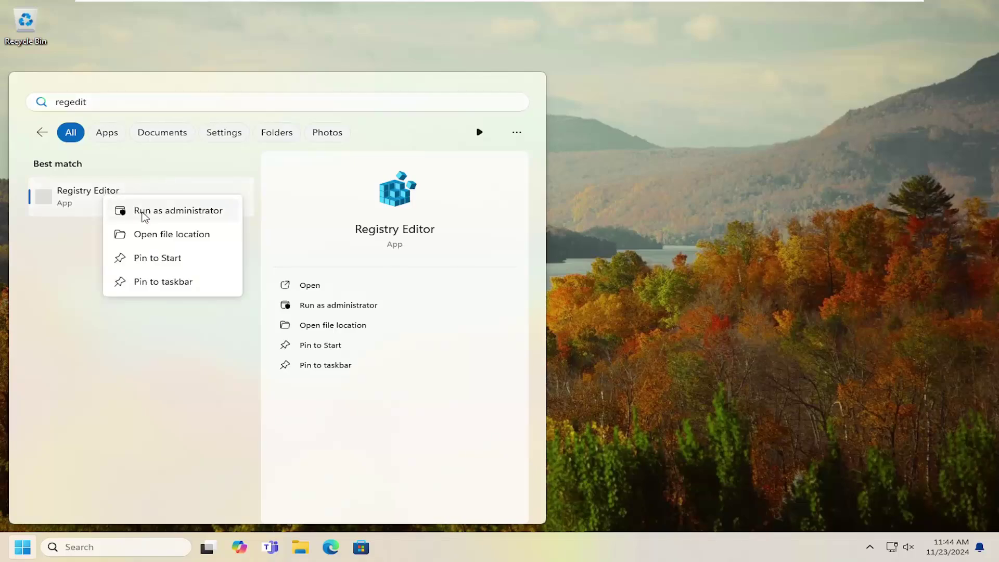
click(140, 214)
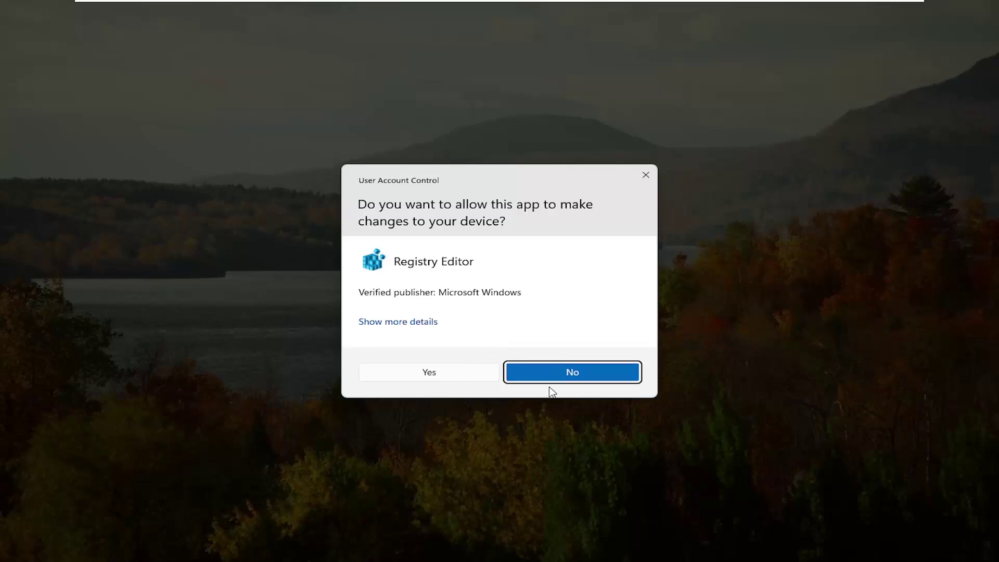
click(453, 378)
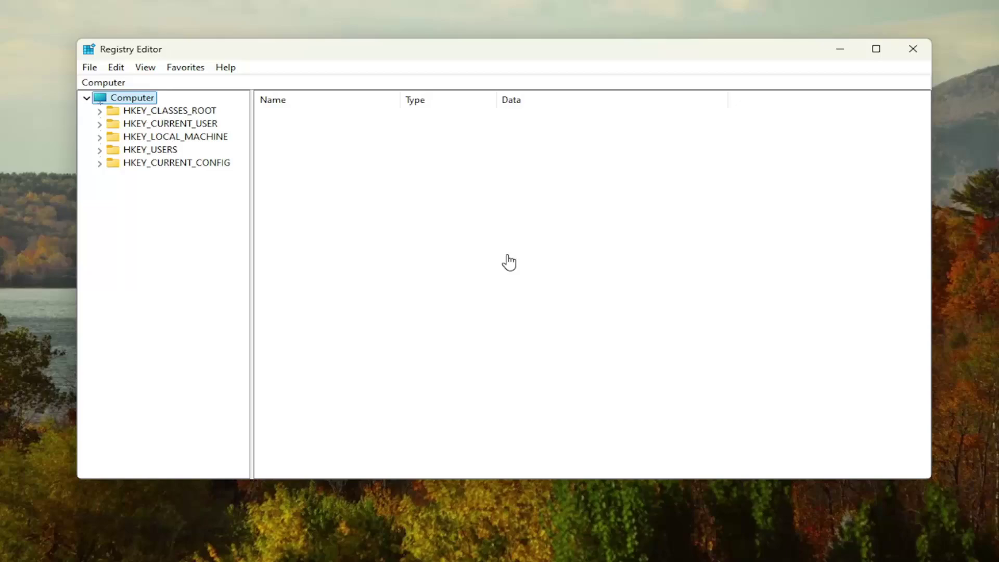
click(90, 67)
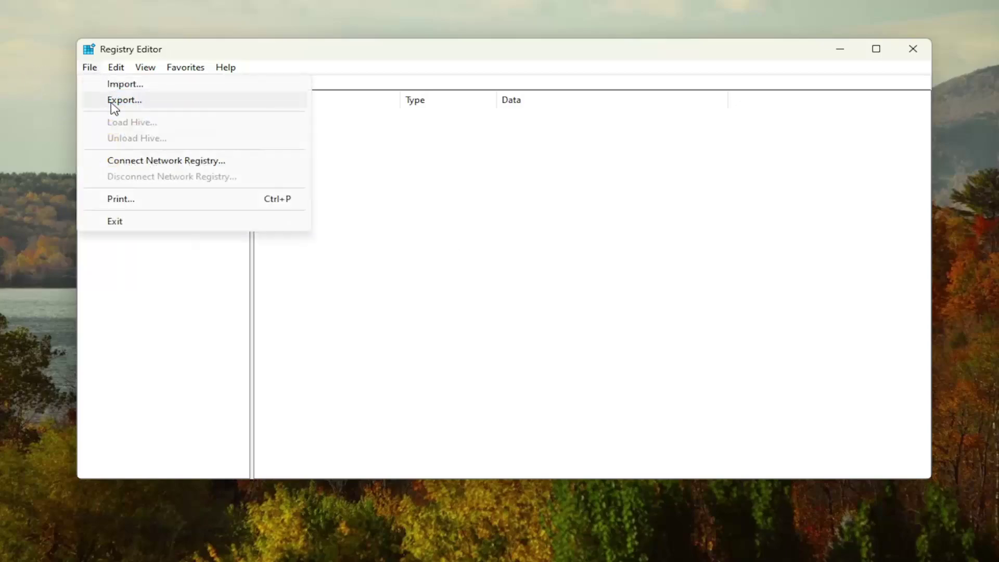
click(114, 98)
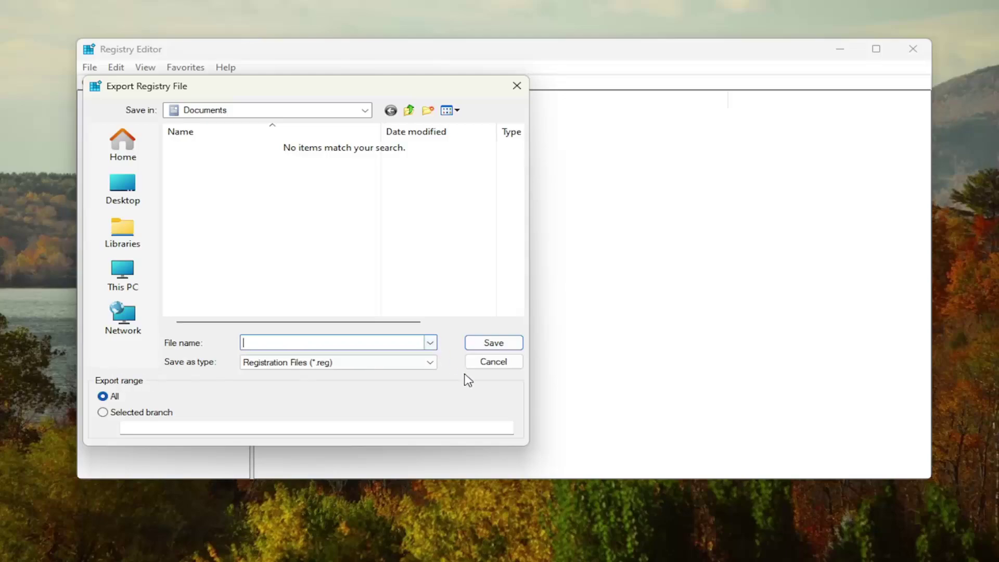
click(487, 364)
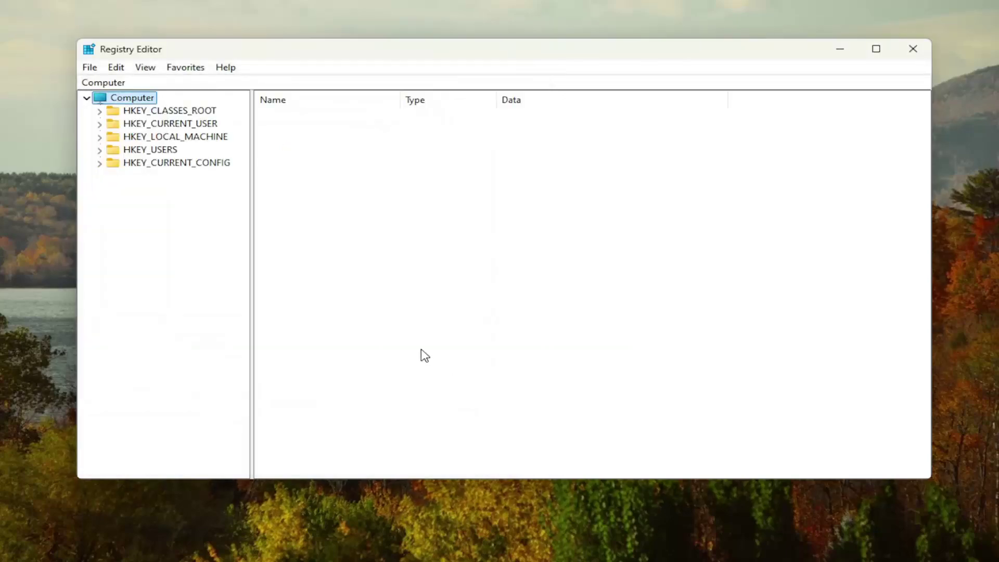
click(89, 68)
click(113, 85)
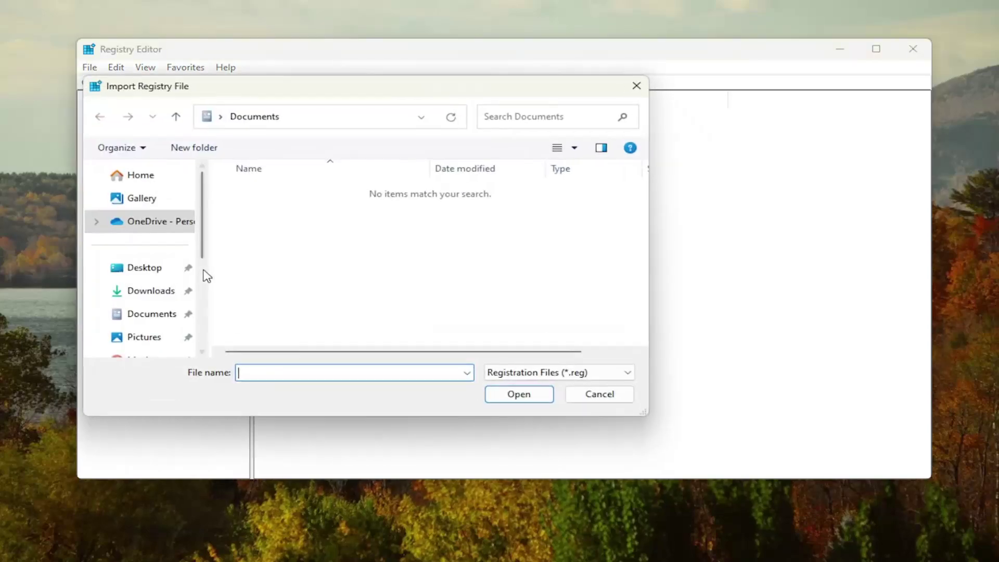
click(596, 395)
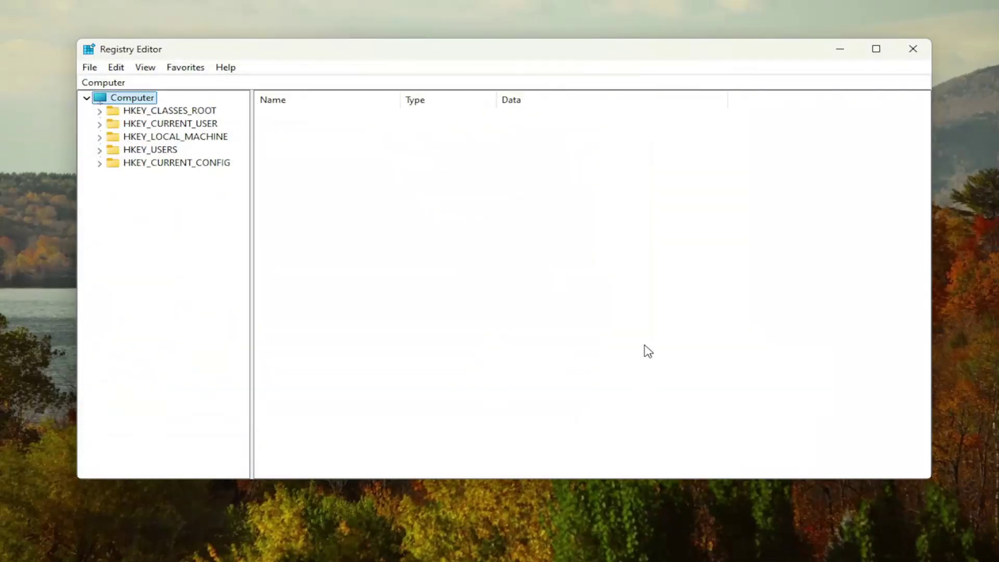
Expand HKLM\SOFTWARE\WOW6432Node\CreativeTech\SoftwareInstalled and delete its APOIM key, confirming with Yes
double_click(179, 137)
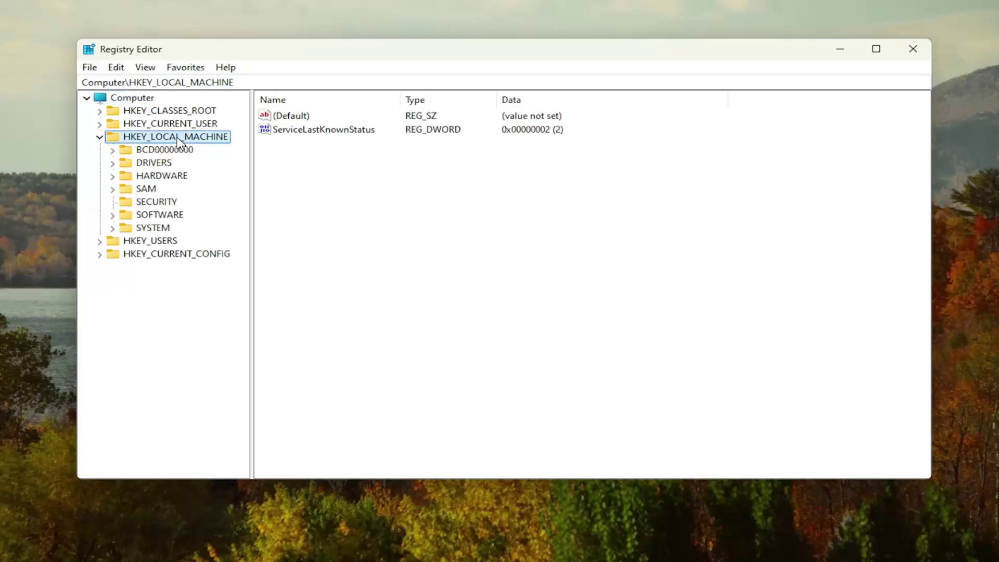
double_click(146, 216)
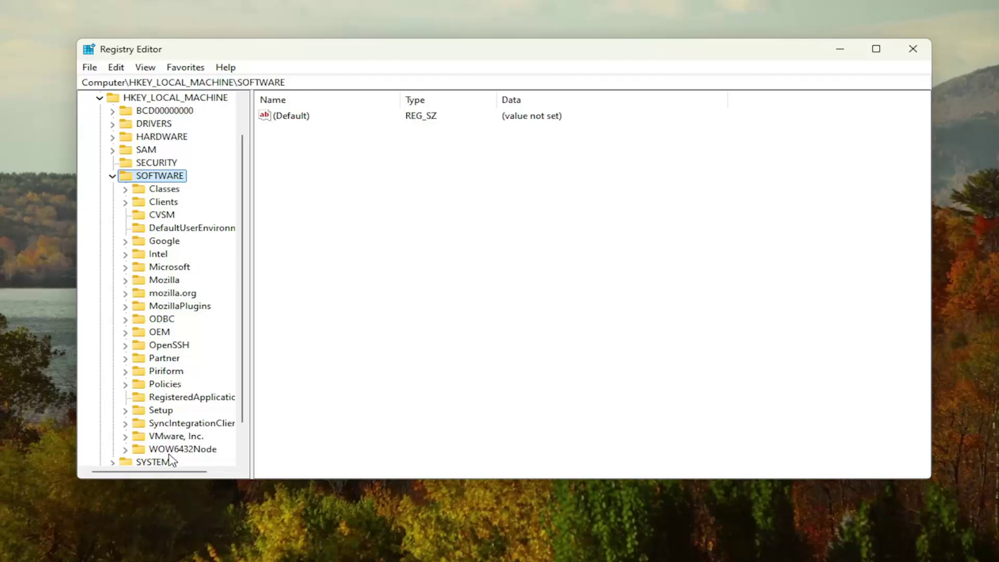
double_click(189, 450)
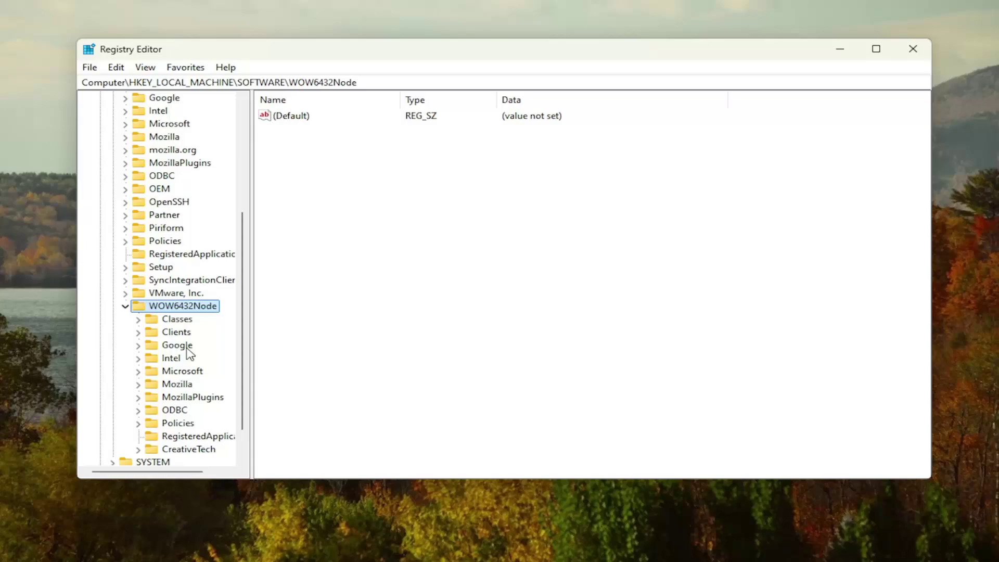
double_click(191, 453)
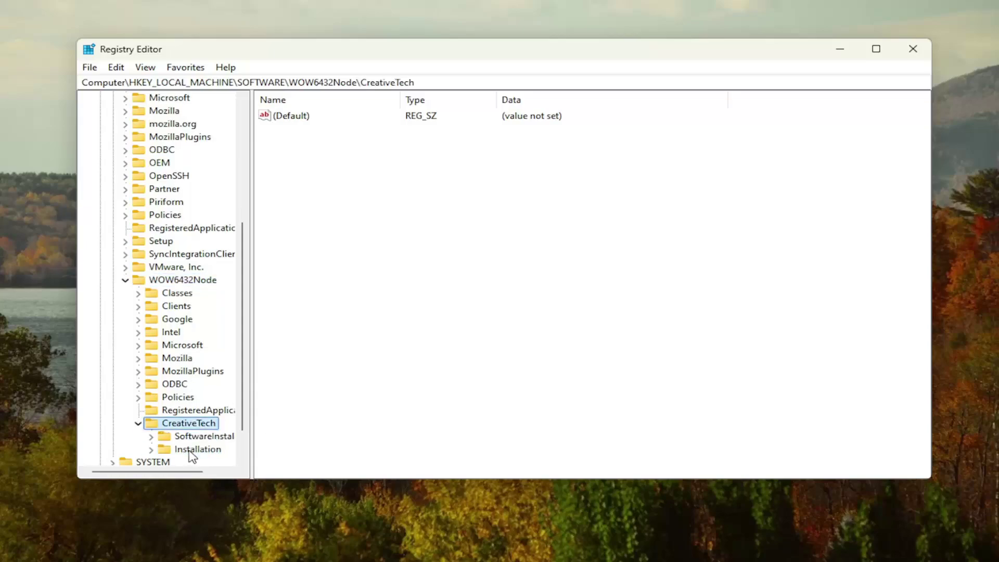
scroll(180, 359, down, 1)
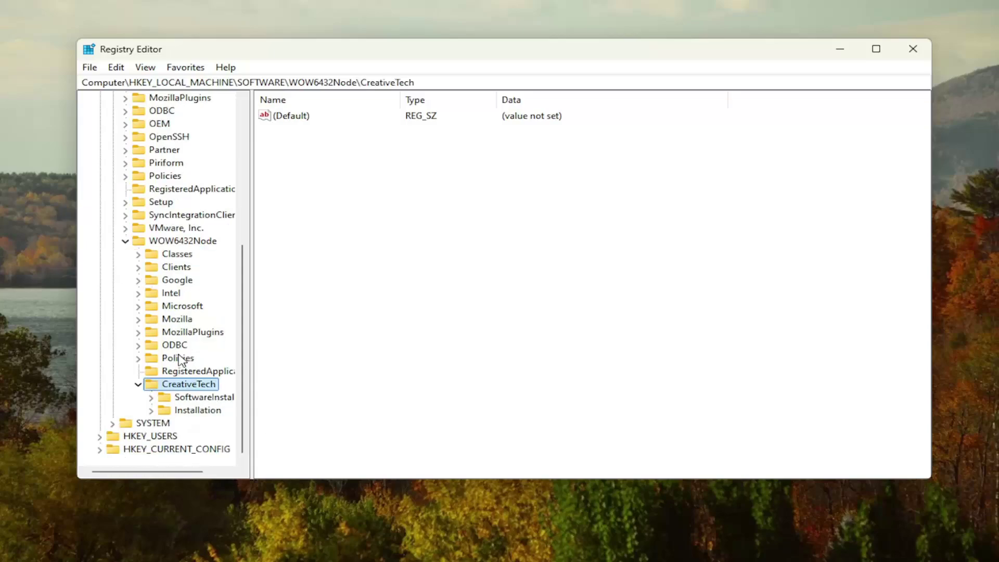
double_click(190, 398)
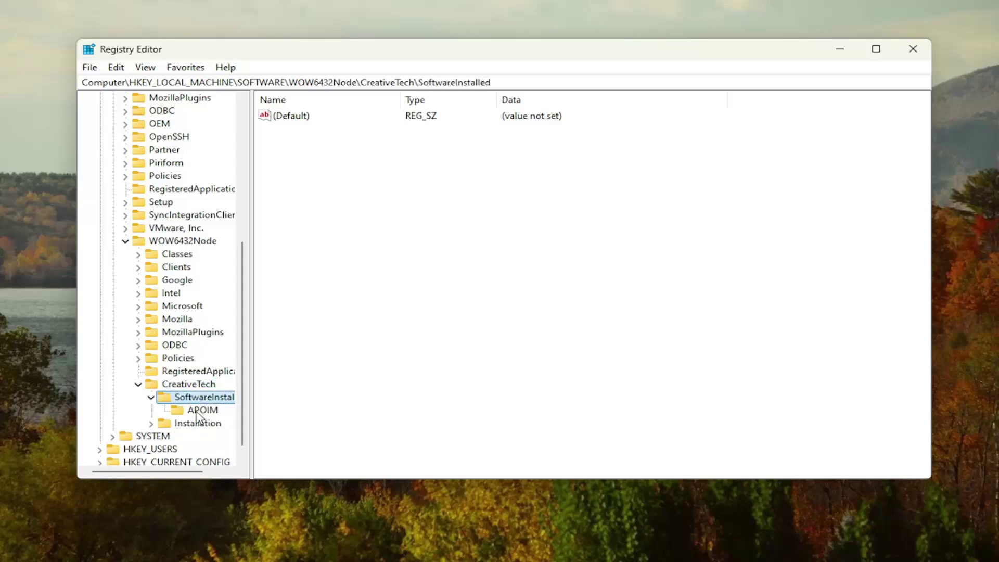
click(197, 412)
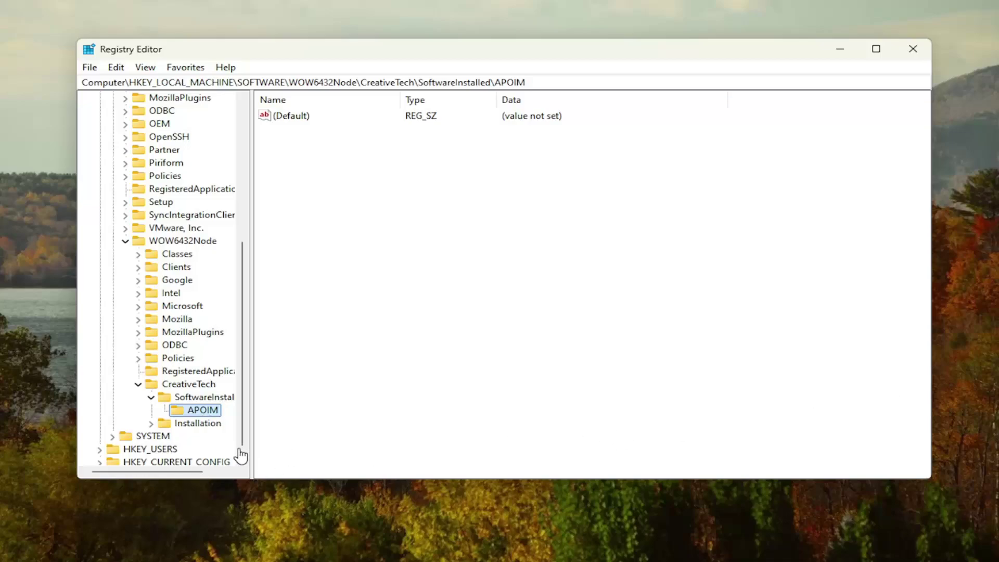
right_click(205, 411)
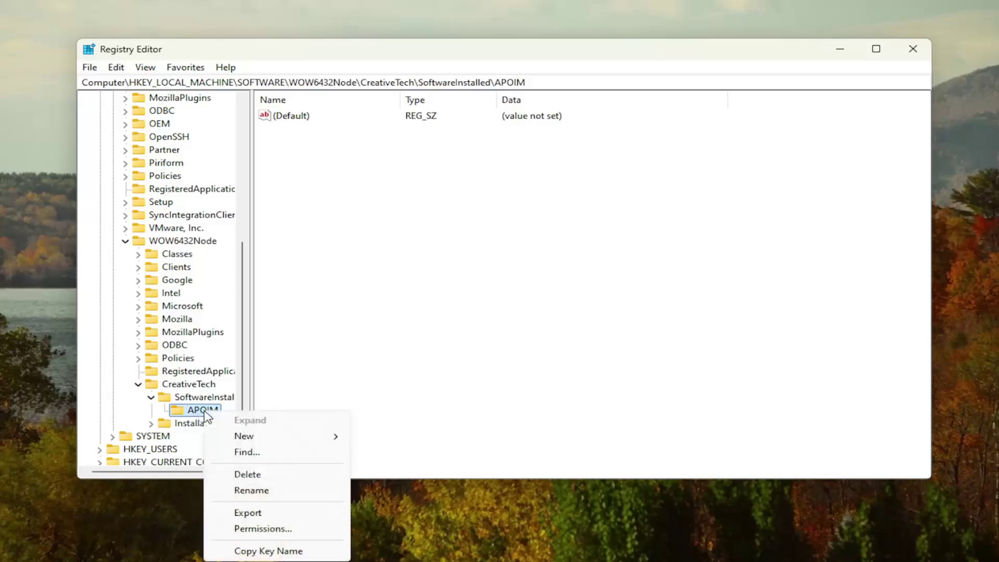
click(263, 474)
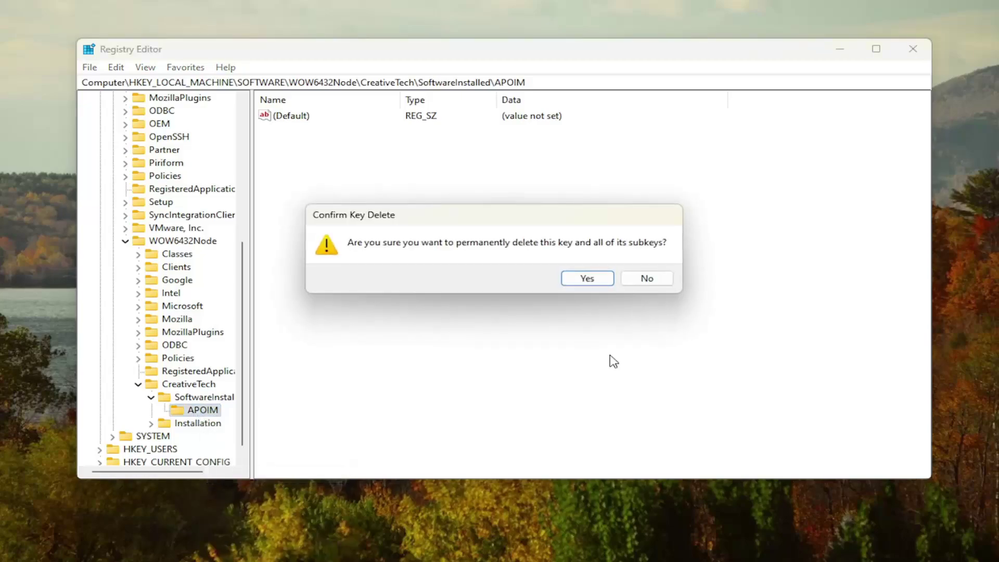
click(588, 281)
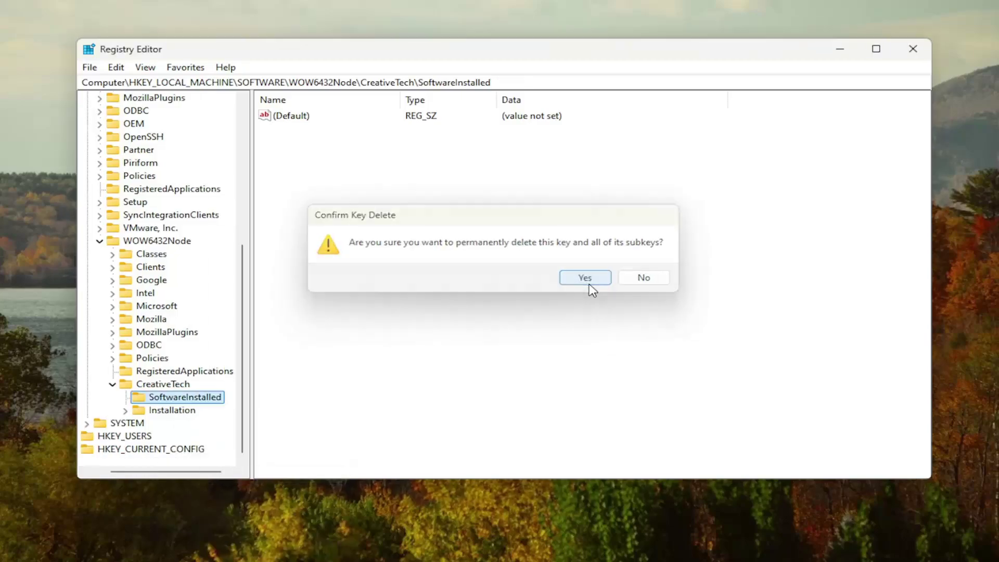
Expand CreativeTech\Installation\CTRedist and delete its APOIM key, confirming the deletion
click(155, 413)
double_click(158, 414)
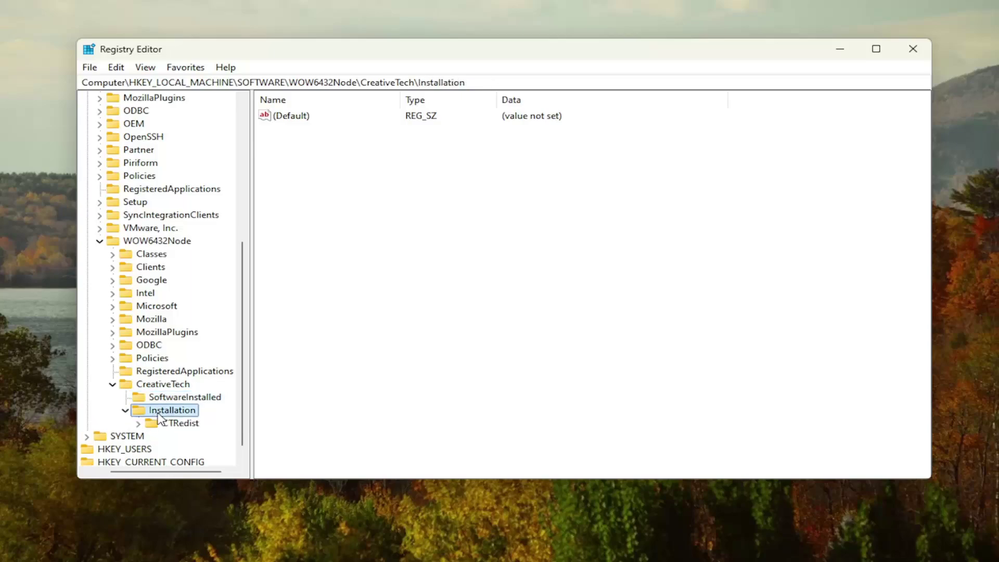
double_click(187, 425)
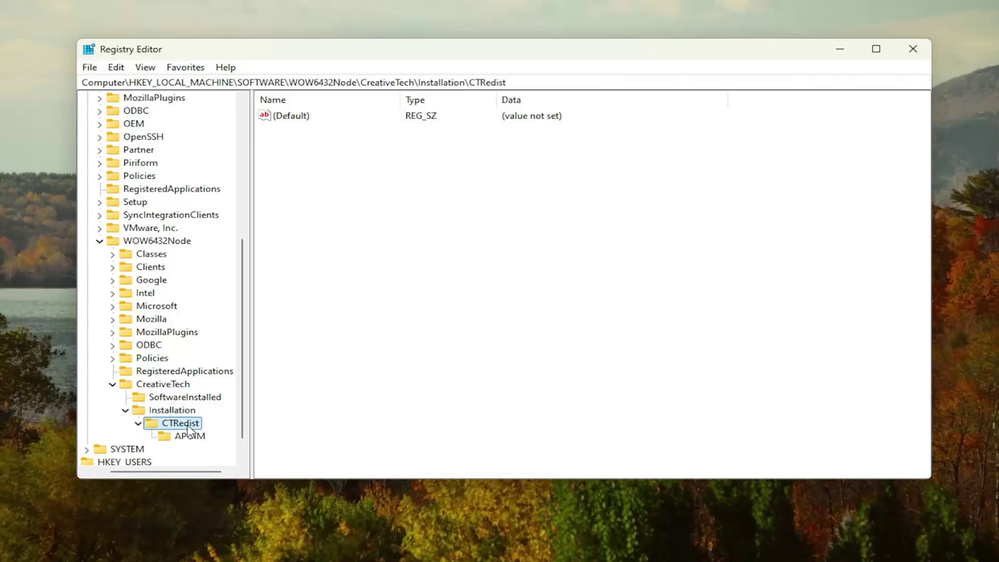
click(186, 440)
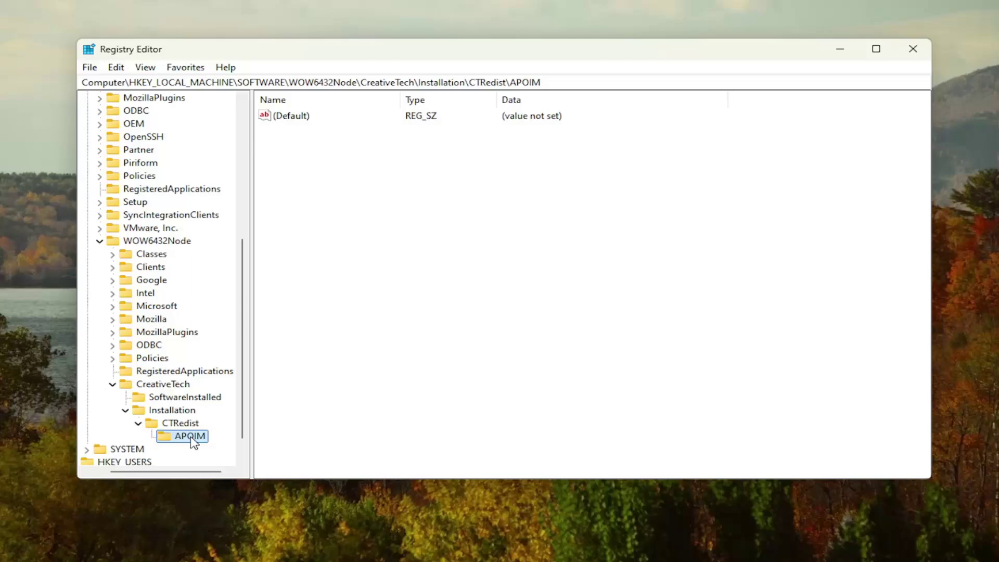
right_click(190, 440)
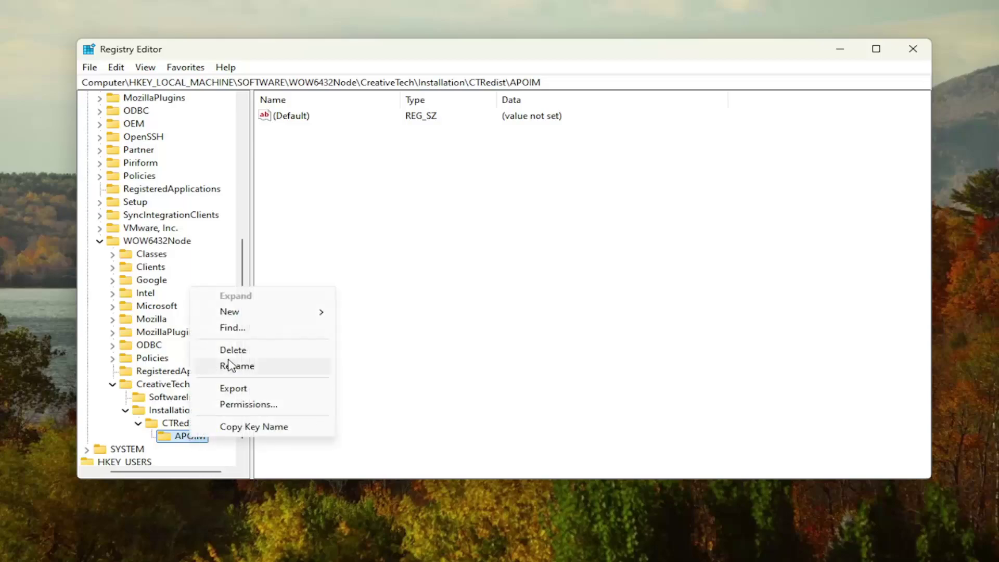
click(249, 350)
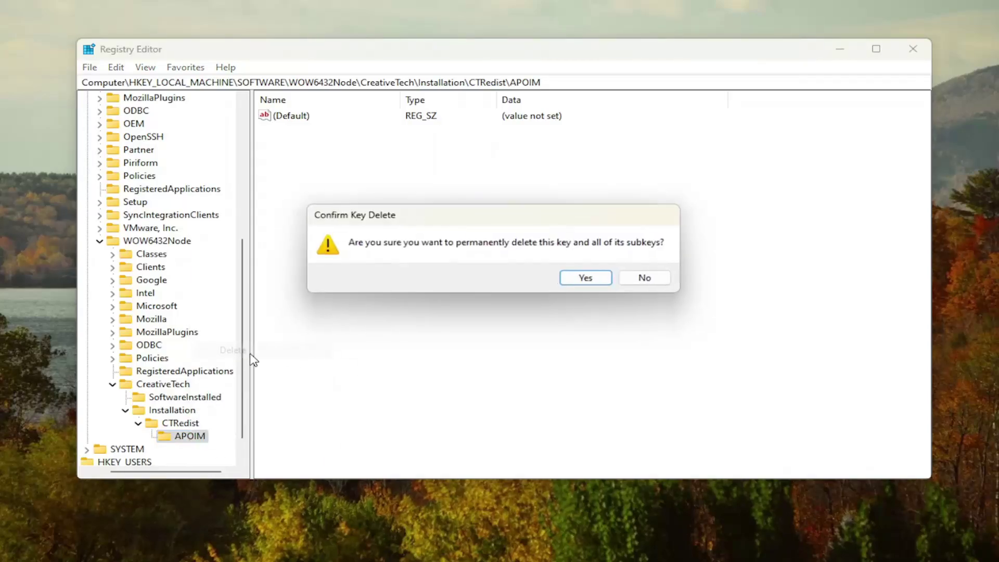
click(590, 281)
Collapse the CreativeTech, WOW6432Node and SOFTWARE branches of the registry tree
key(Left)
key(Left)
key(Left)
key(Left)
key(Left)
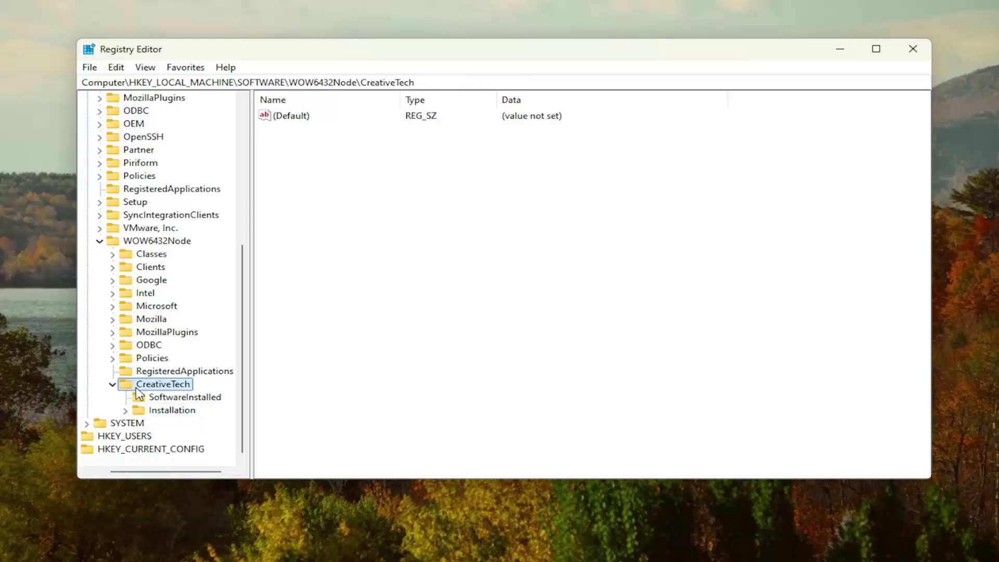
key(Left)
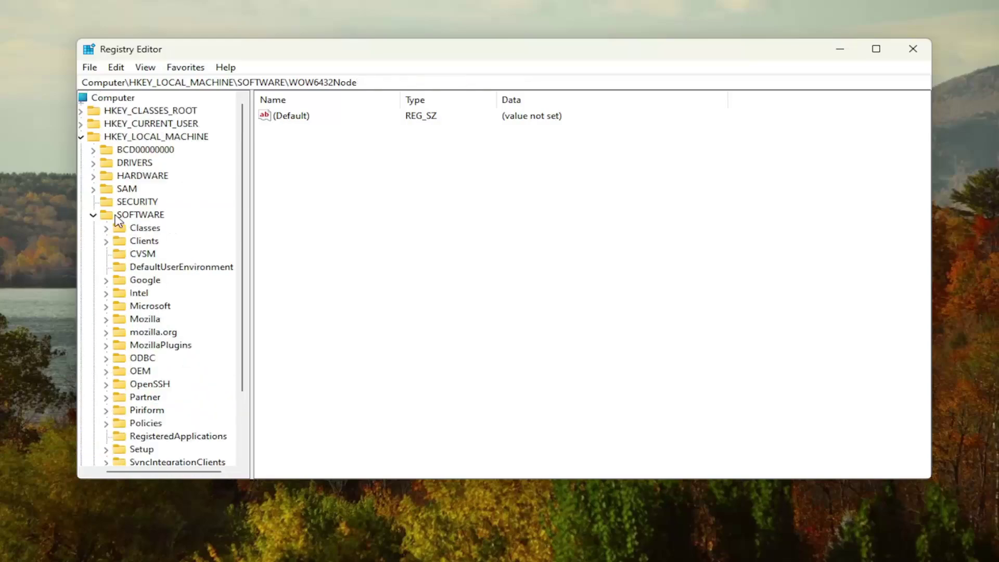
key(Left)
key(Left)
key(Left)
key(Left)
key(Left)
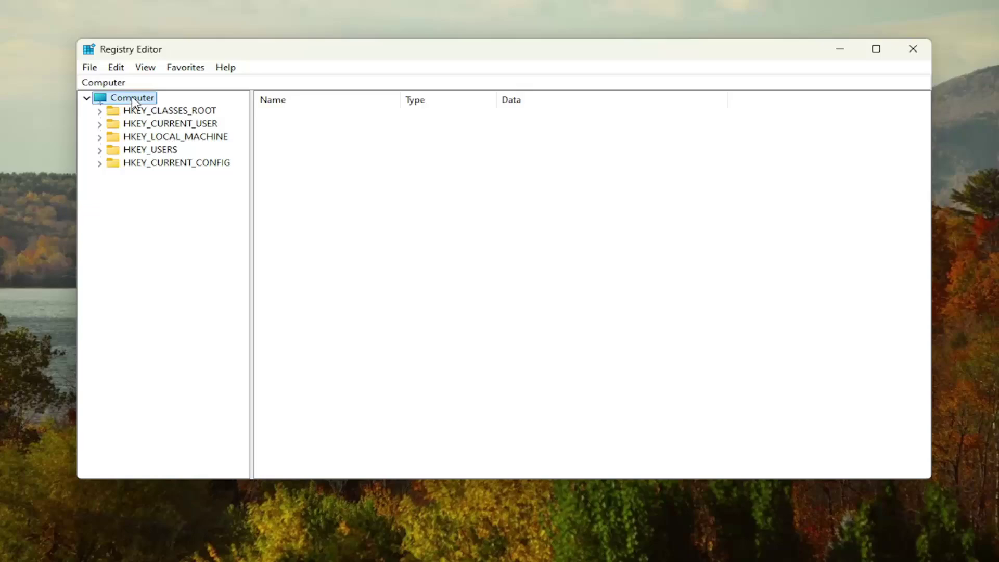